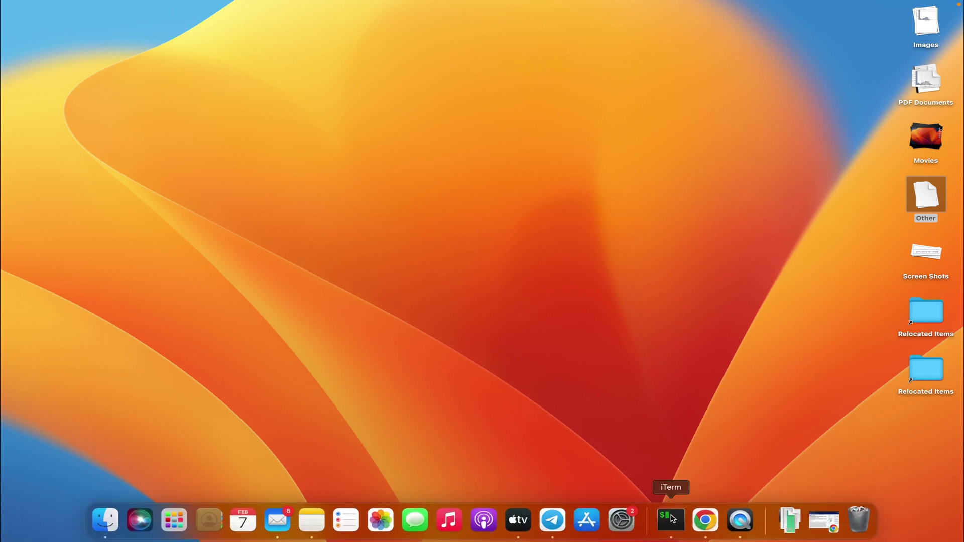
Open iTerm2, change into the test-data folder and list its contents
left_click(673, 519)
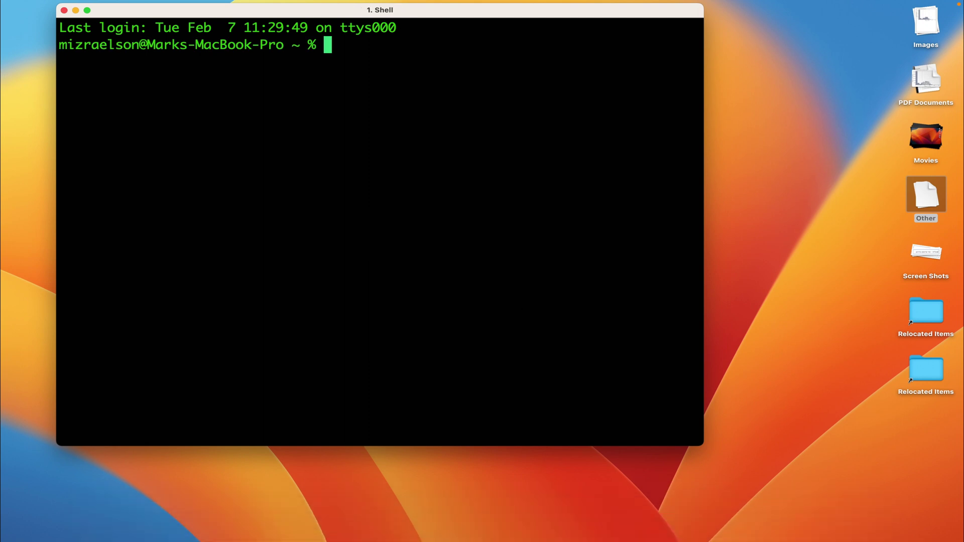
type("cd test-d")
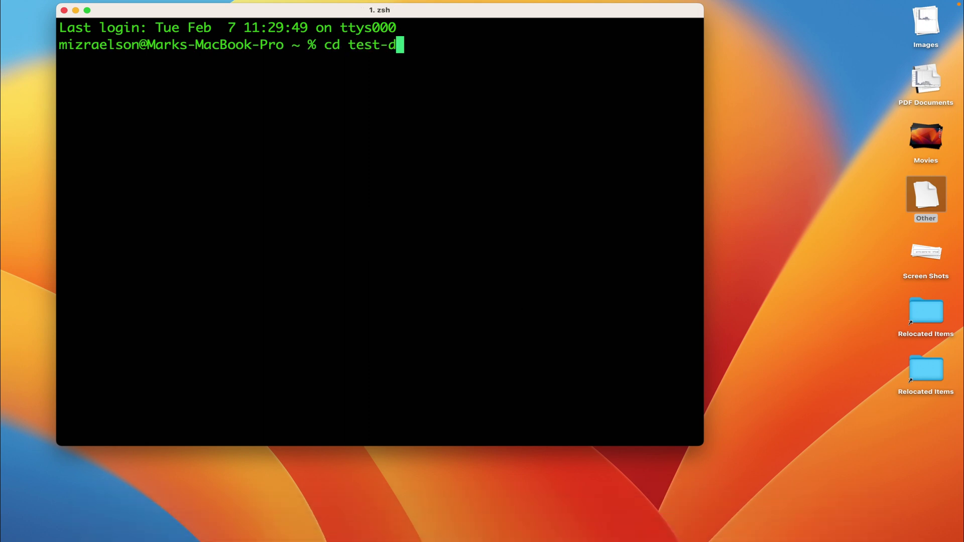
key("Tab")
key("Return")
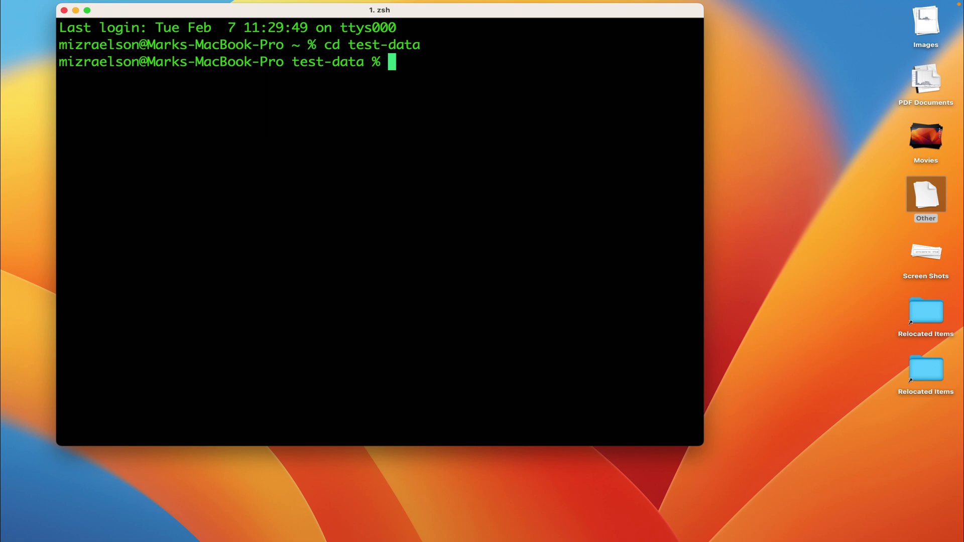
type("ls")
key("Return")
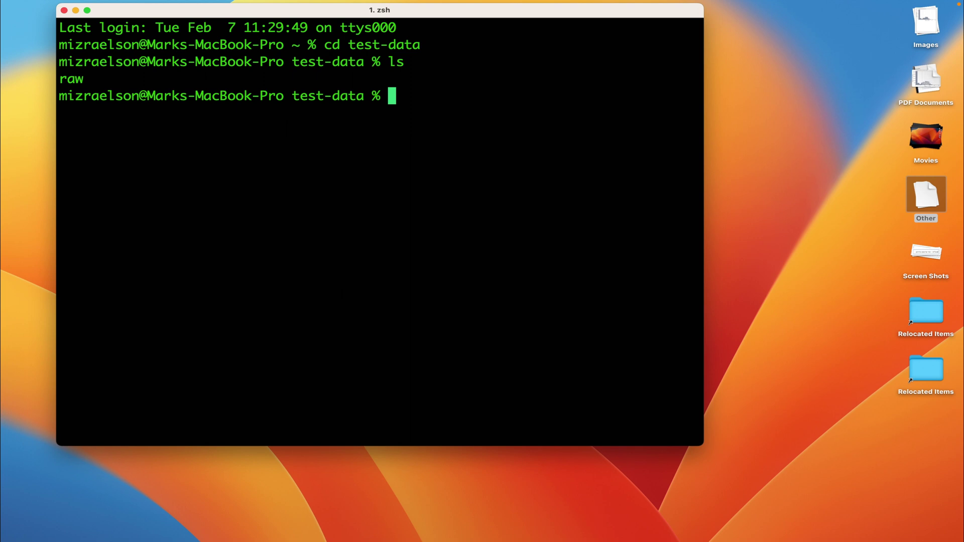
List the raw folder, showing FebControl1_R1.fastq.gz and FebControl1_R2.fastq.gz
type("ls ")
type("r")
key("Tab")
key("Return")
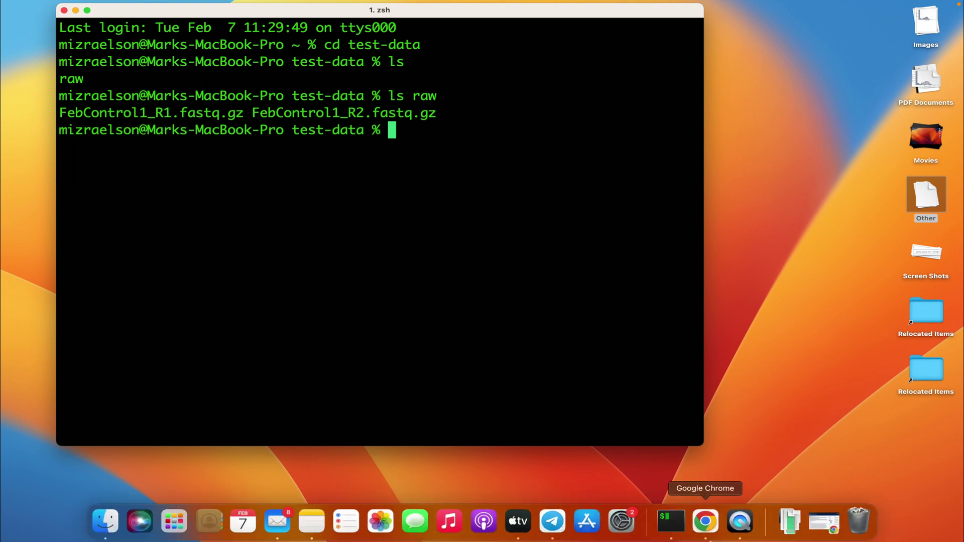
In Chrome, find the JCI article's BCR-seq methods naming the SMARTer Human BCR IgG IgM H/K/L kit
left_click(716, 530)
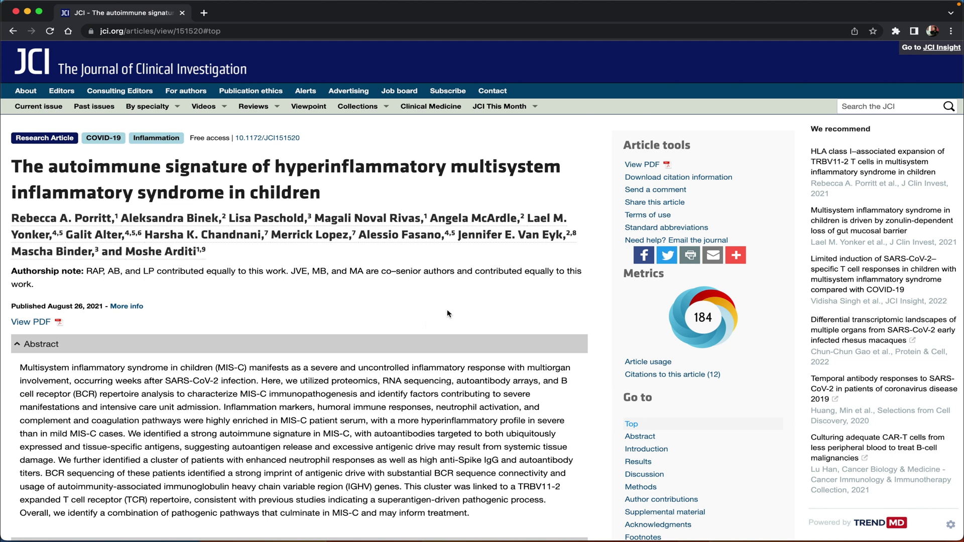
scroll(550, 306, "down", 3)
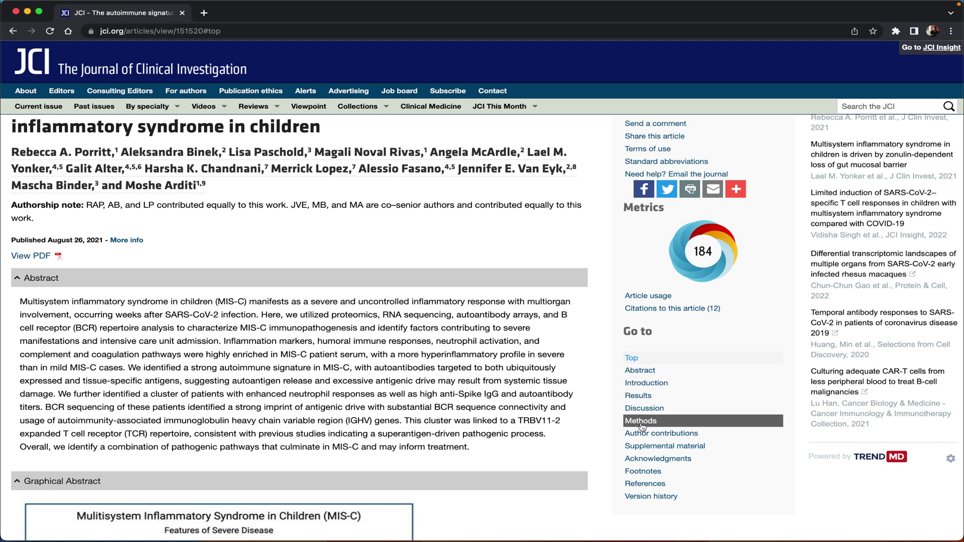
left_click(655, 424)
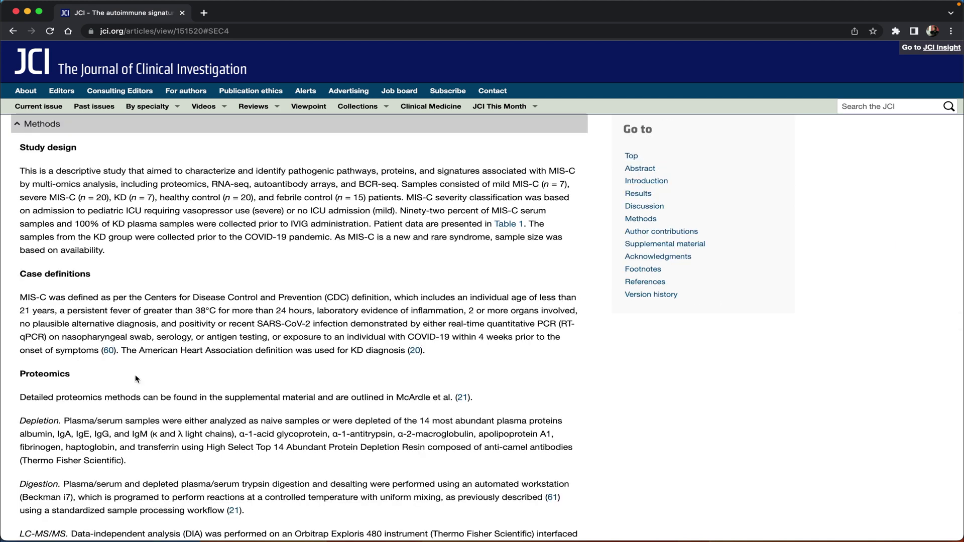
scroll(135, 376, "down", 10)
scroll(136, 375, "down", 7)
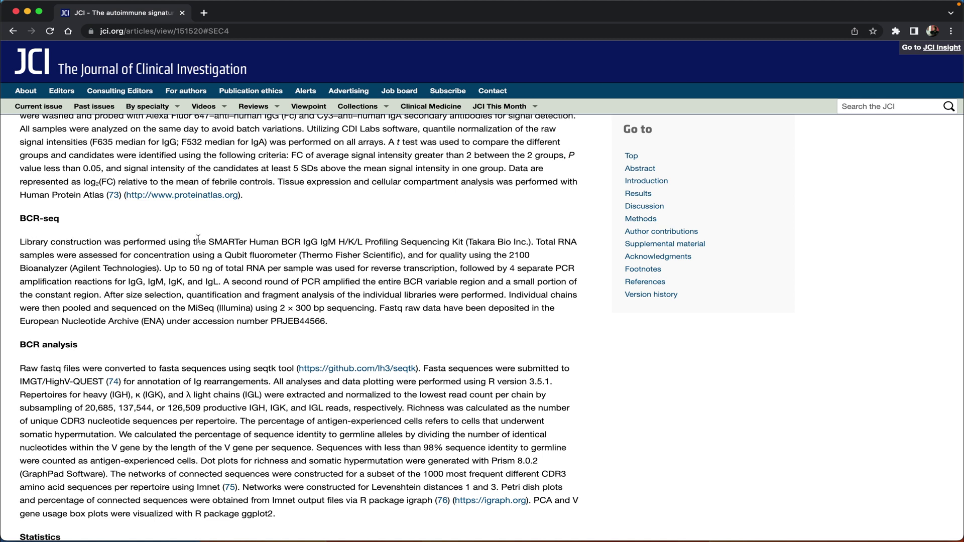
left_click_drag(208, 242, 533, 244)
left_click(532, 244)
Go to mixcr.com in a new tab and open the Docs' Built-in presets page
left_click(204, 13)
type("mixcr.com")
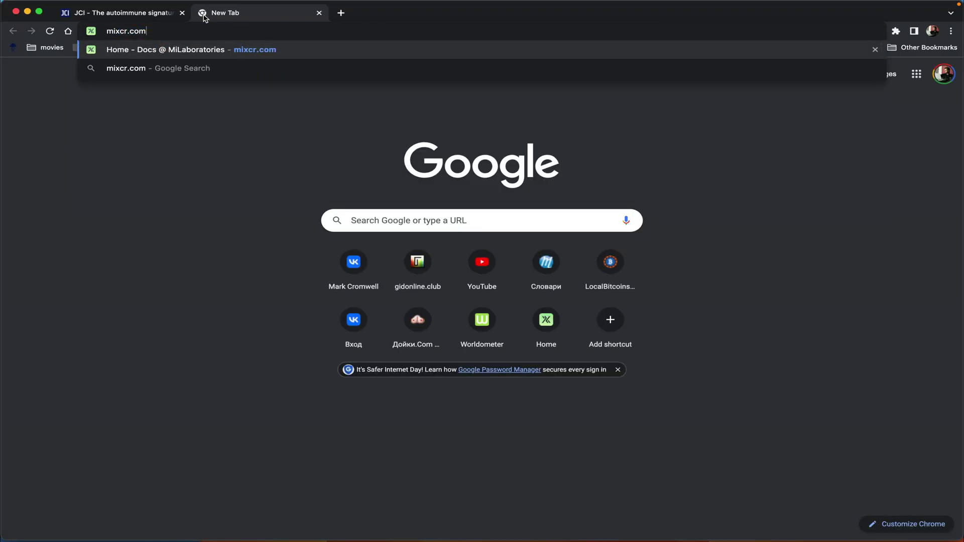
key("Return")
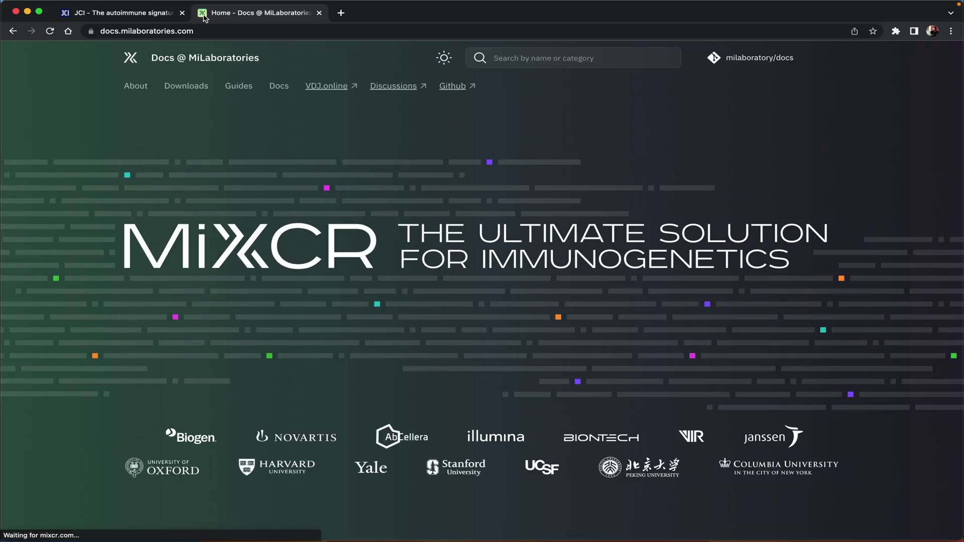
left_click(283, 87)
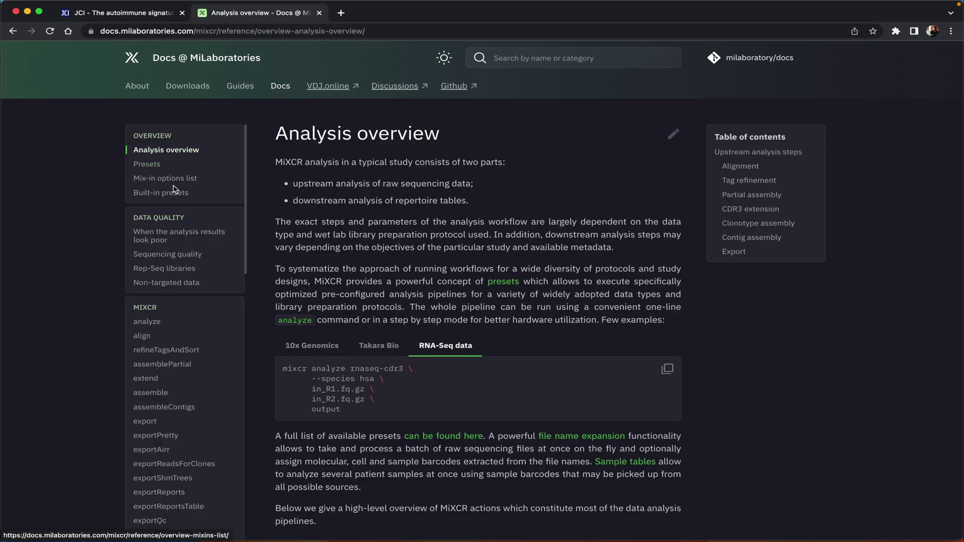
left_click(163, 195)
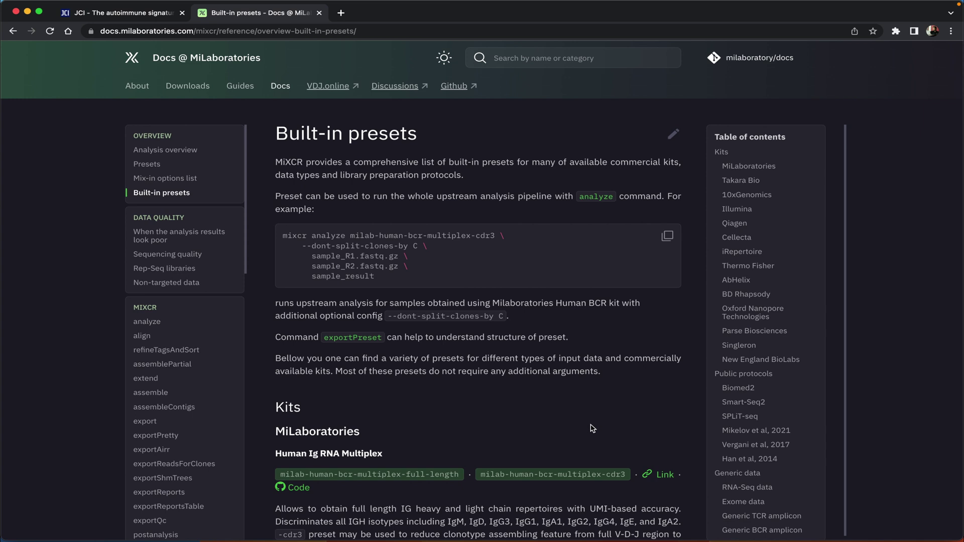
scroll(592, 428, "down", 2)
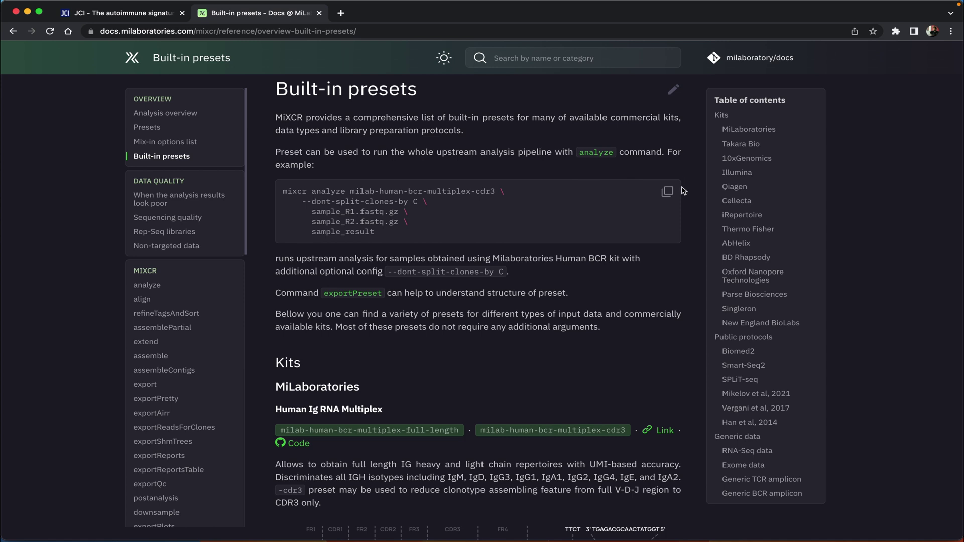
Go to the Takara Bio presets and find the SMARTer Human BCR IgG IgM H/K/L entry
left_click(730, 145)
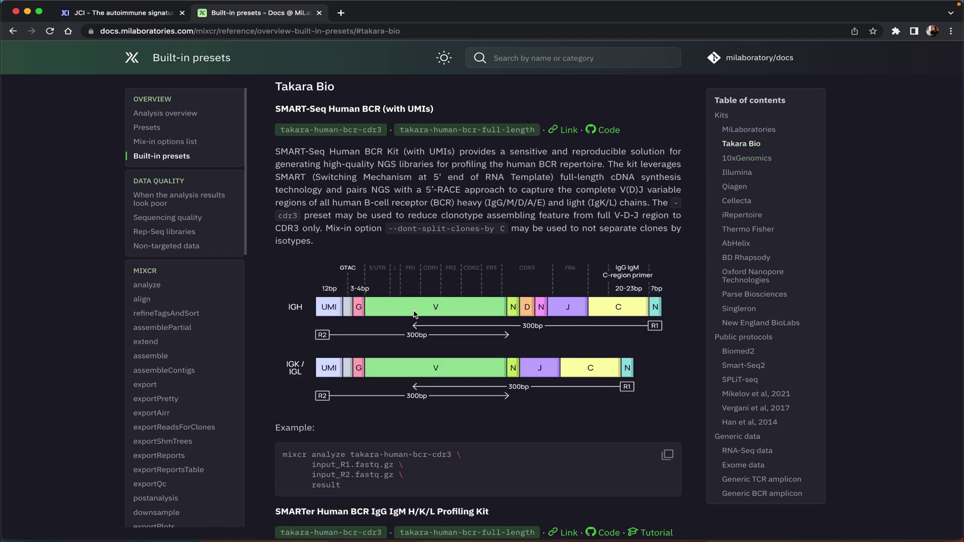
scroll(470, 191, "down", 3)
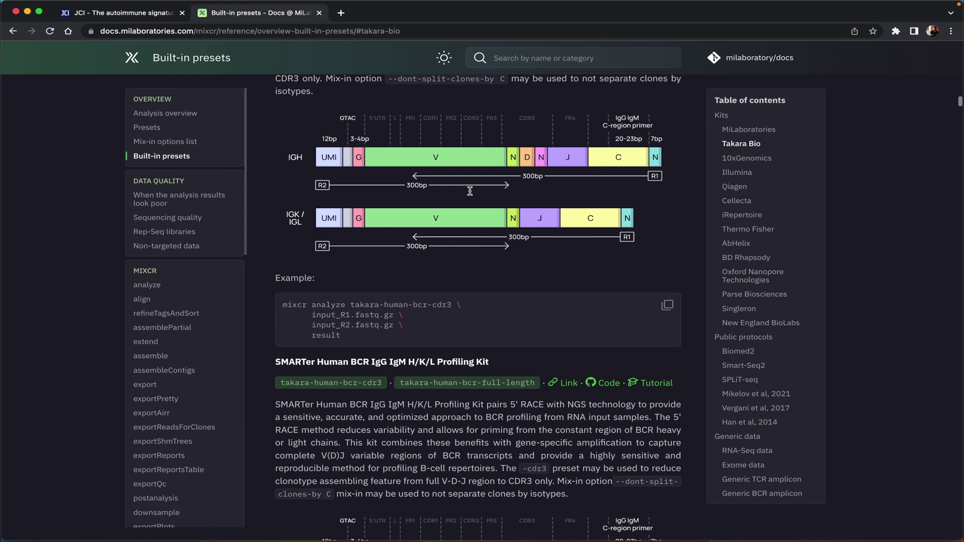
scroll(470, 191, "down", 5)
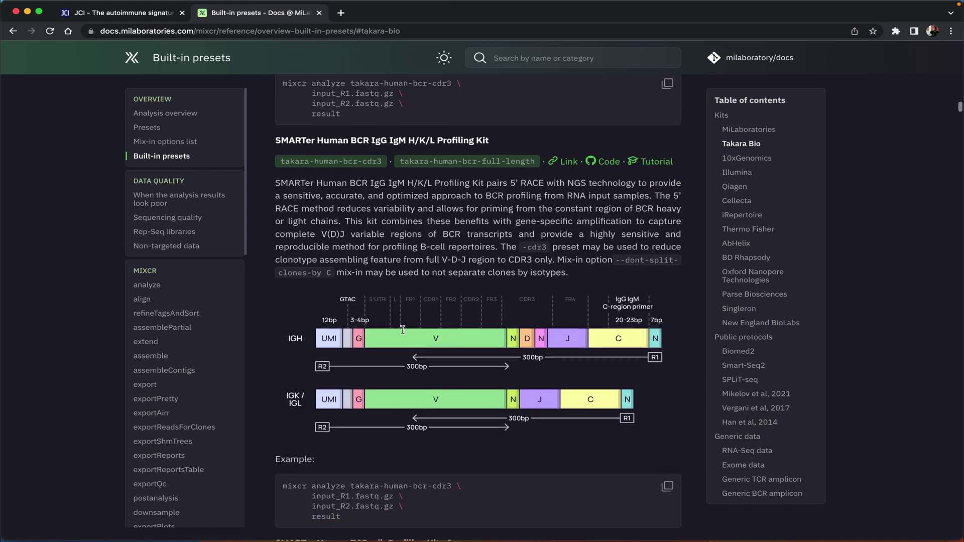
left_click_drag(275, 141, 495, 143)
left_click(495, 144)
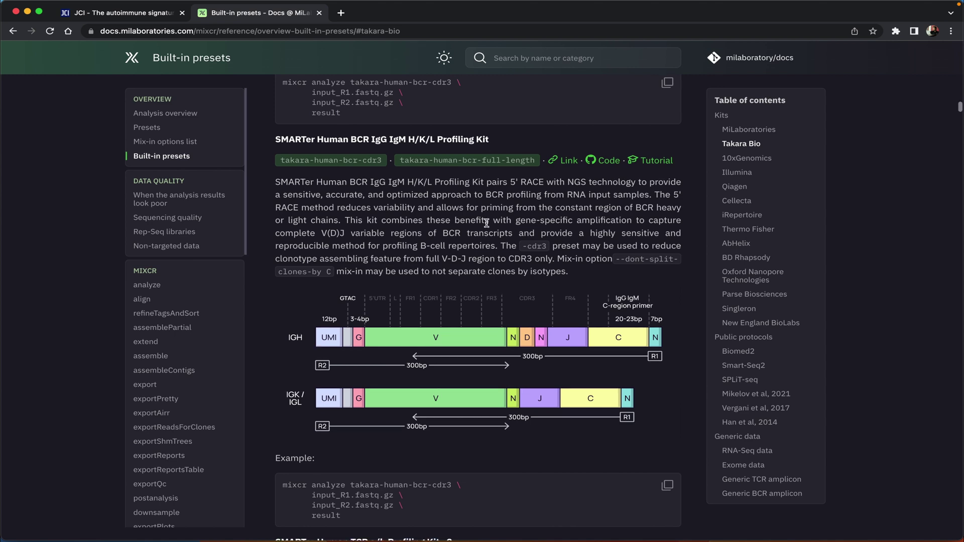
scroll(487, 223, "down", 1)
scroll(486, 223, "down", 1)
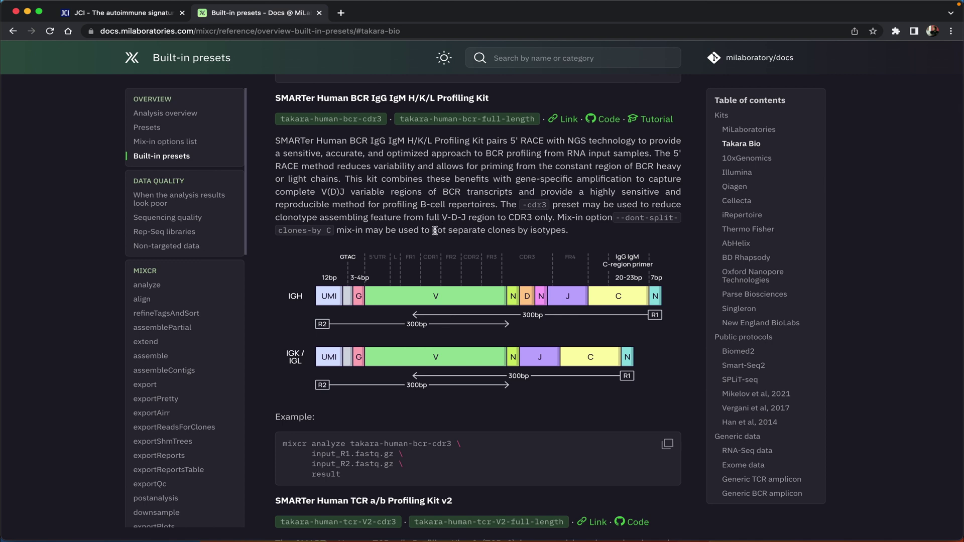
scroll(442, 261, "down", 1)
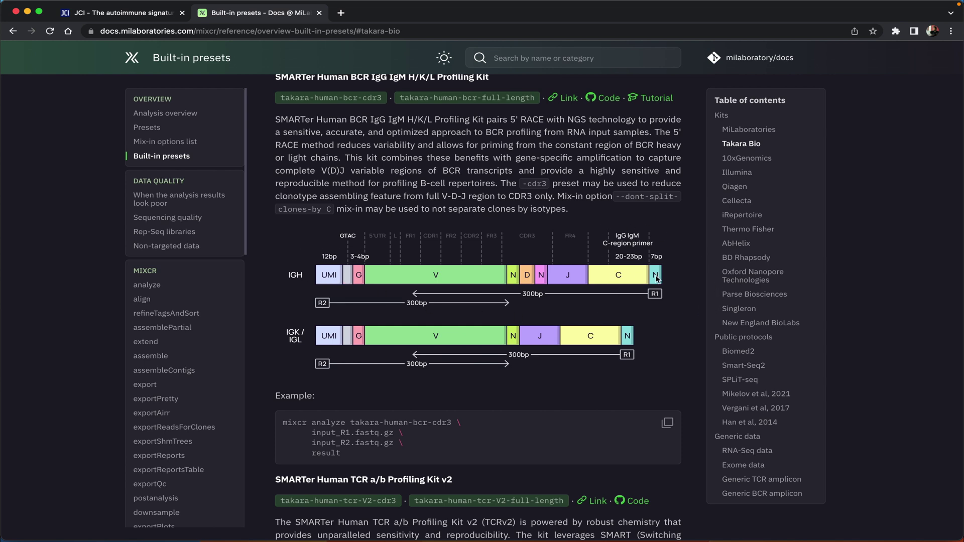
scroll(637, 269, "up", 1)
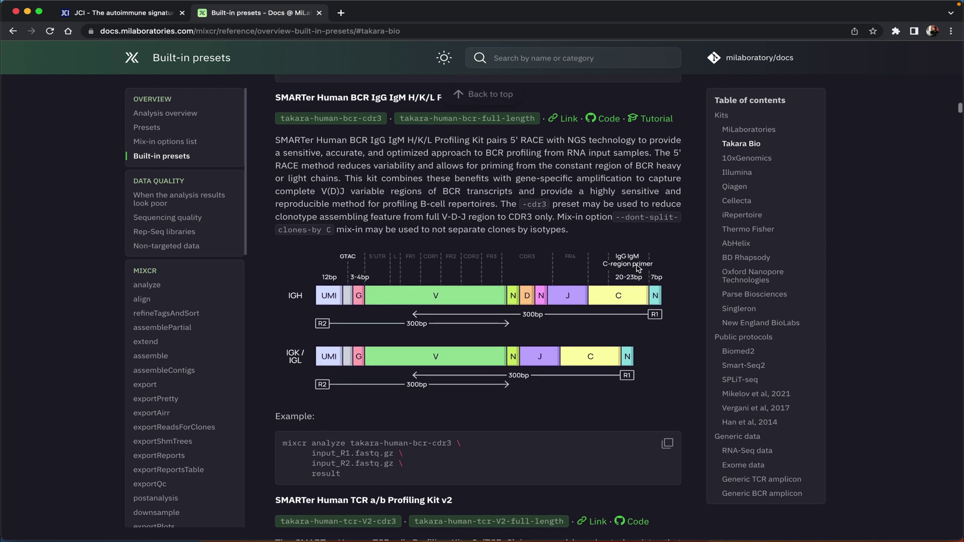
Select and copy the takara-human-bcr-full-length preset name
left_click_drag(280, 119, 535, 119)
key("super+c")
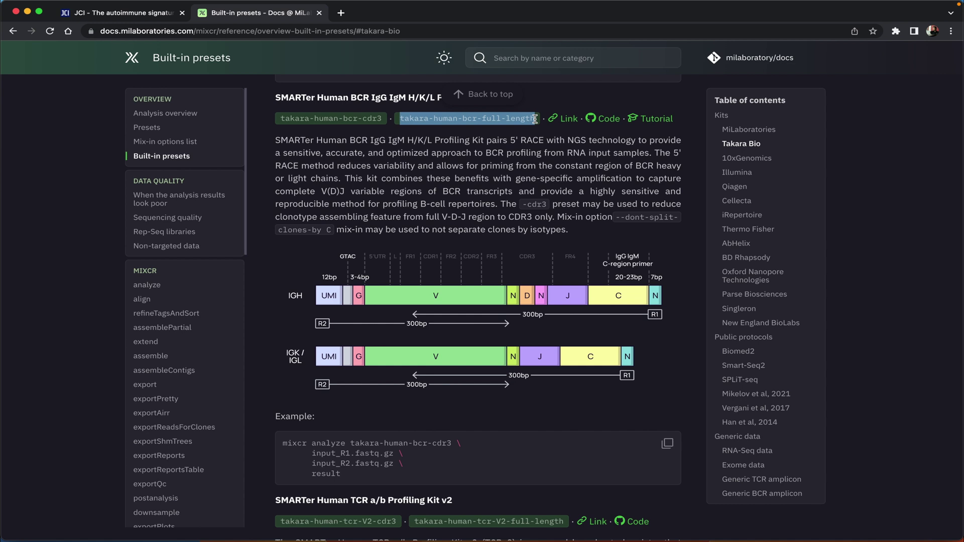
left_click(535, 119)
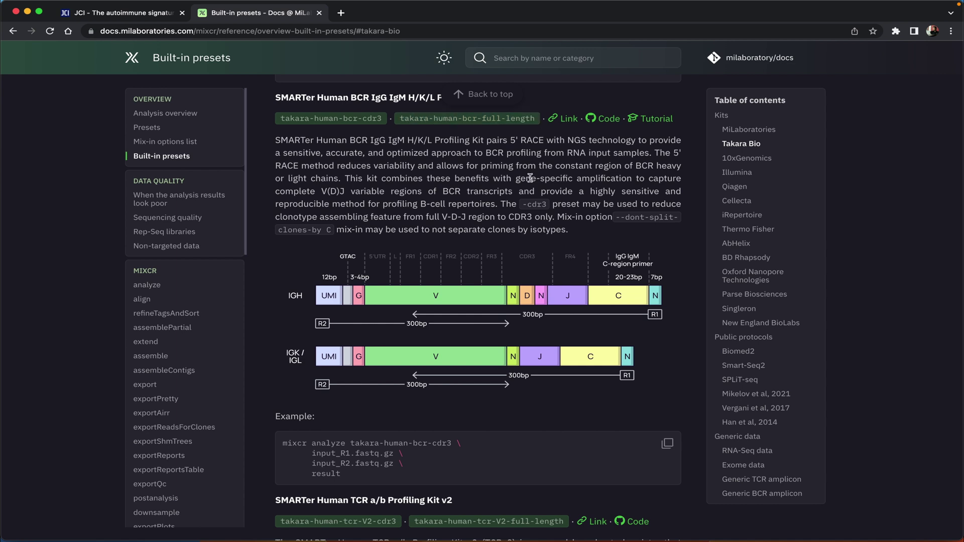
Close Chrome, full-screen iTerm2 and type ~/mixcr-software/mixcr analyze takara-human-bcr-full-length
left_click(16, 11)
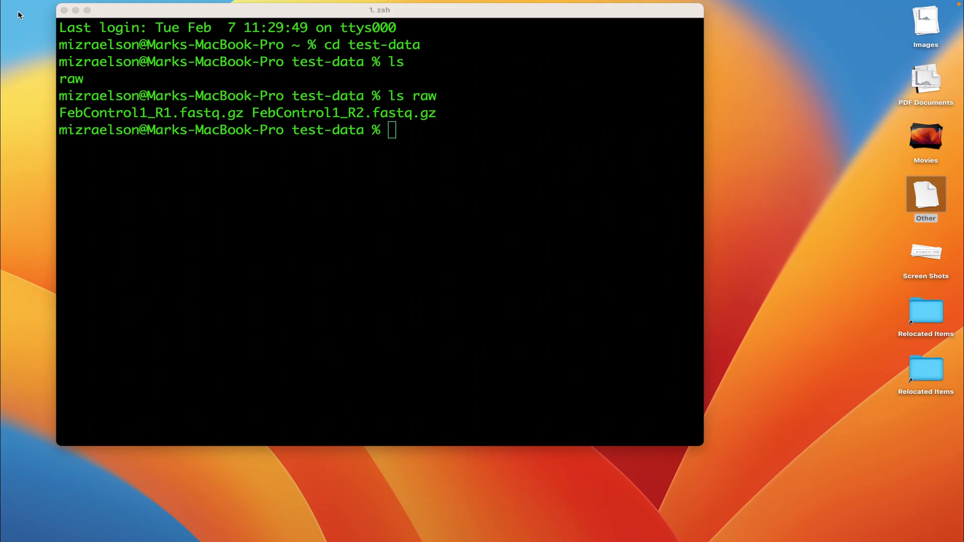
left_click(87, 10)
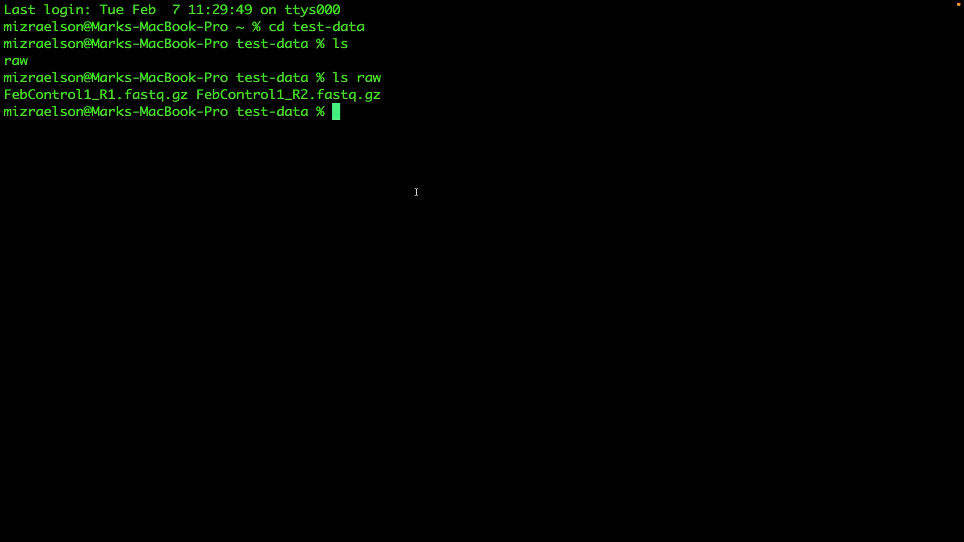
type("~/mix")
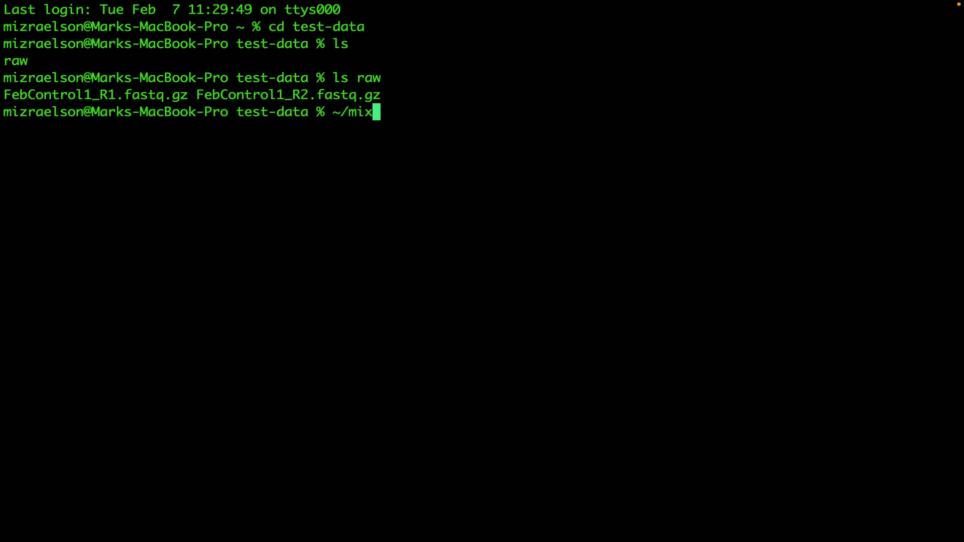
type("cr-sof")
key("Tab")
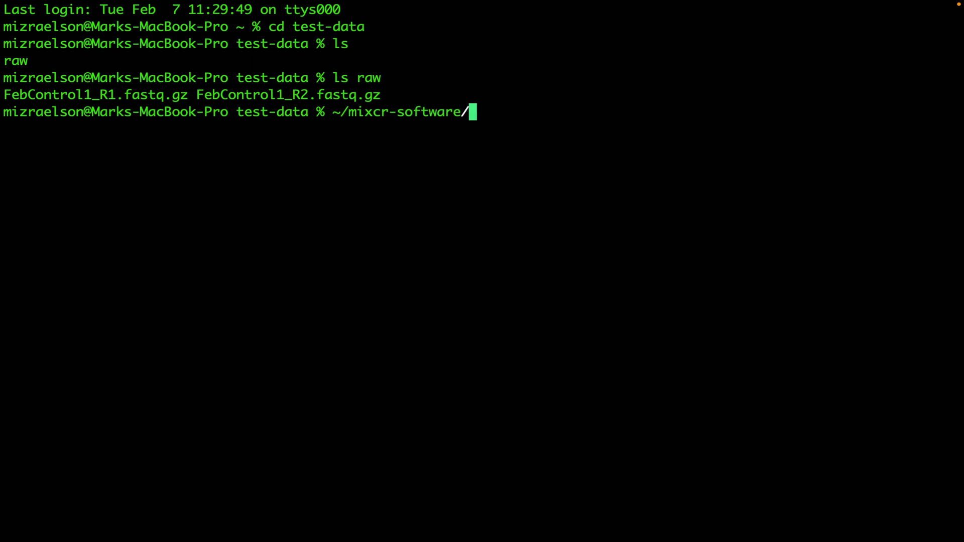
type("mixcr ")
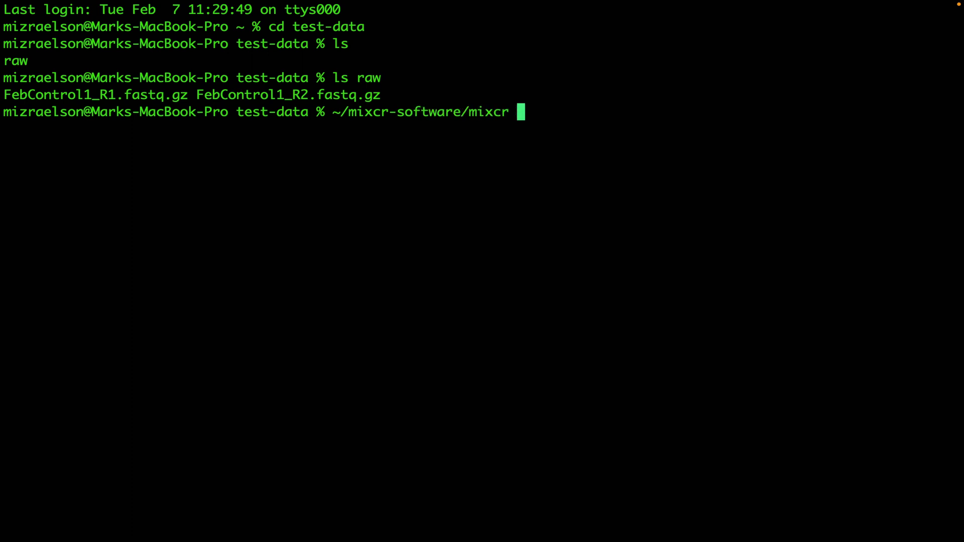
type("analyze")
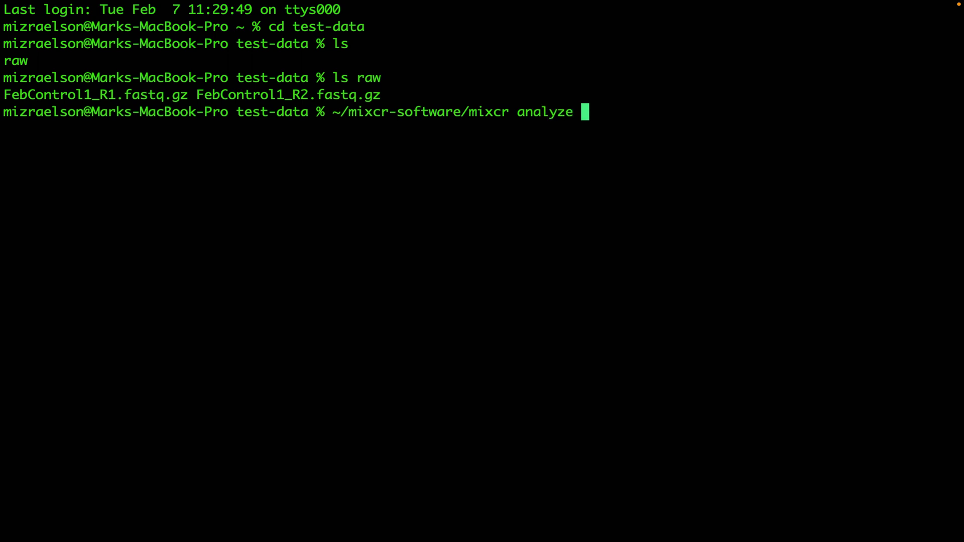
key("super+v")
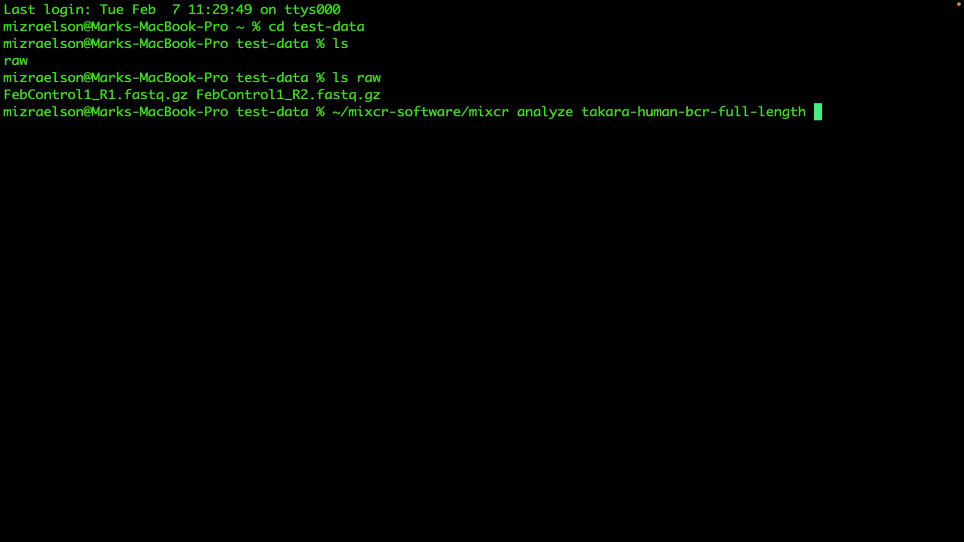
Add raw/FebControl1_R1.fastq.gz, raw/FebControl1_R2.fastq.gz and output prefix results/FebControl1
type("raw")
key("Tab")
key("Tab")
type("1")
key("Tab")
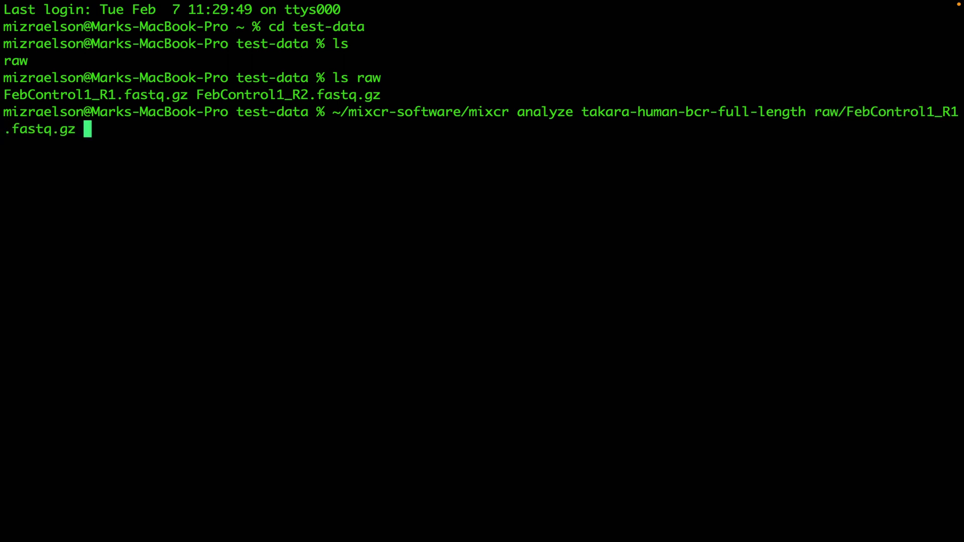
type("raw")
key("Tab")
key("Tab")
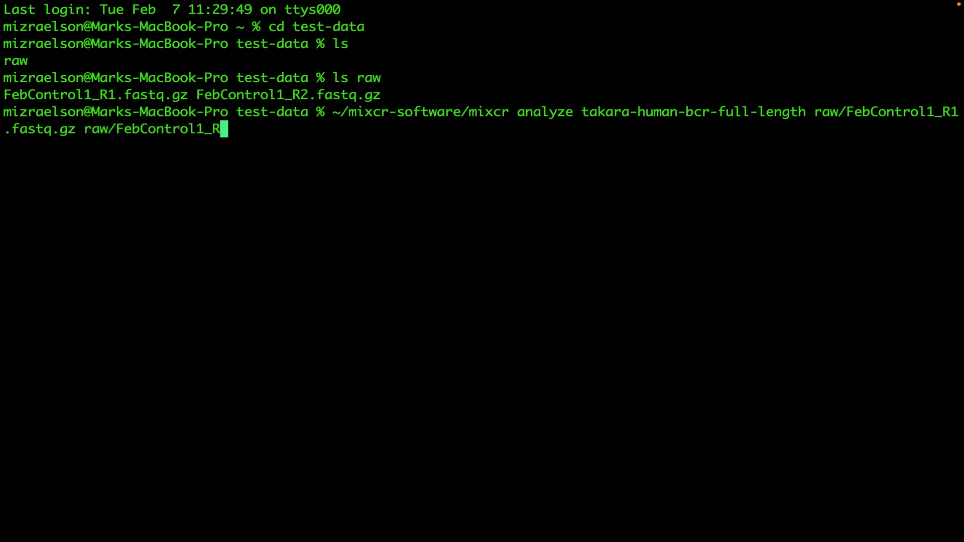
type("2")
key("Tab")
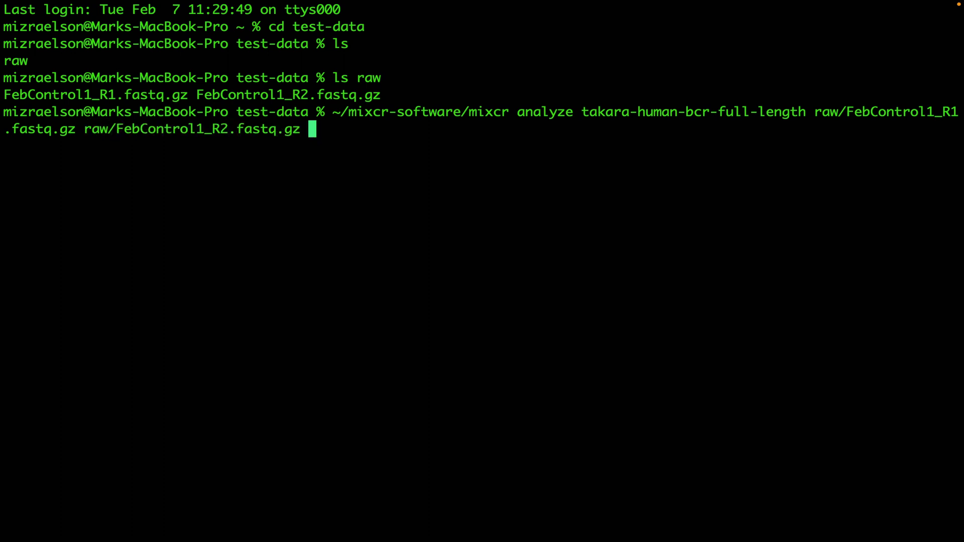
type("resul")
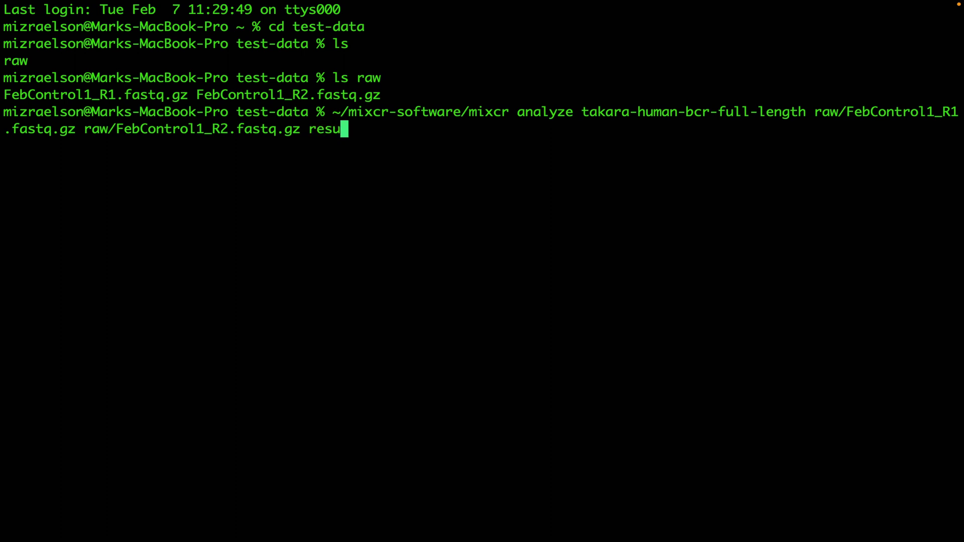
type("ts/Fe")
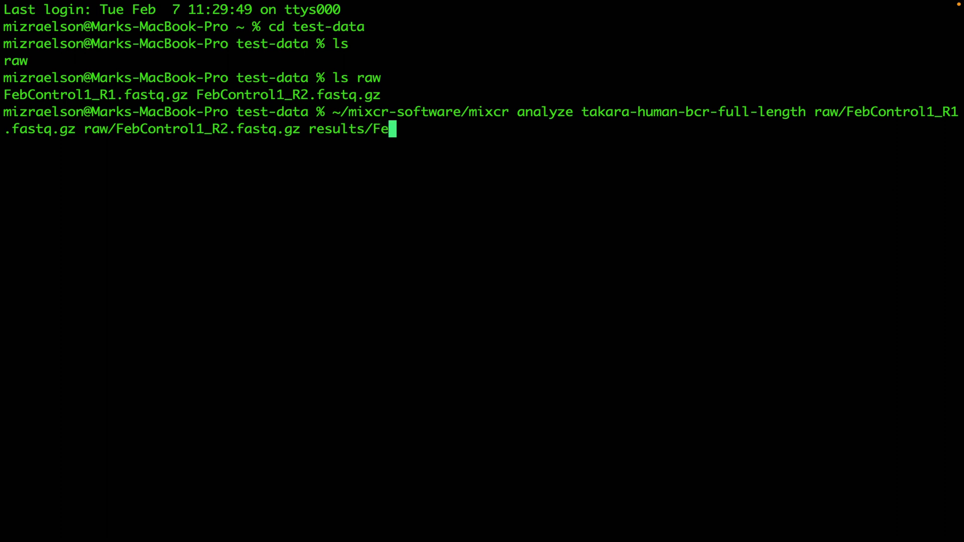
type("bCont")
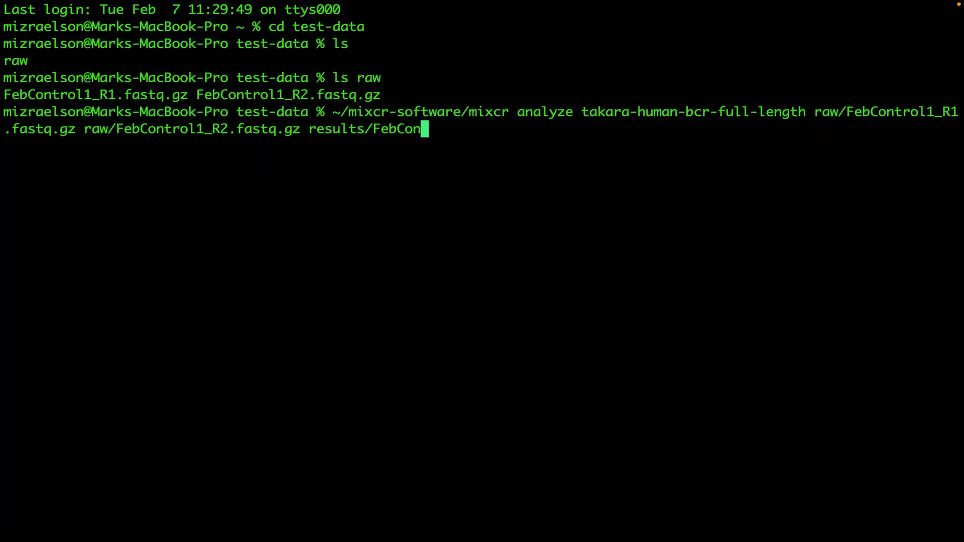
type("rol1")
Run the mixcr analyze command until it reports 'Analysis finished successfully'
key("Return")
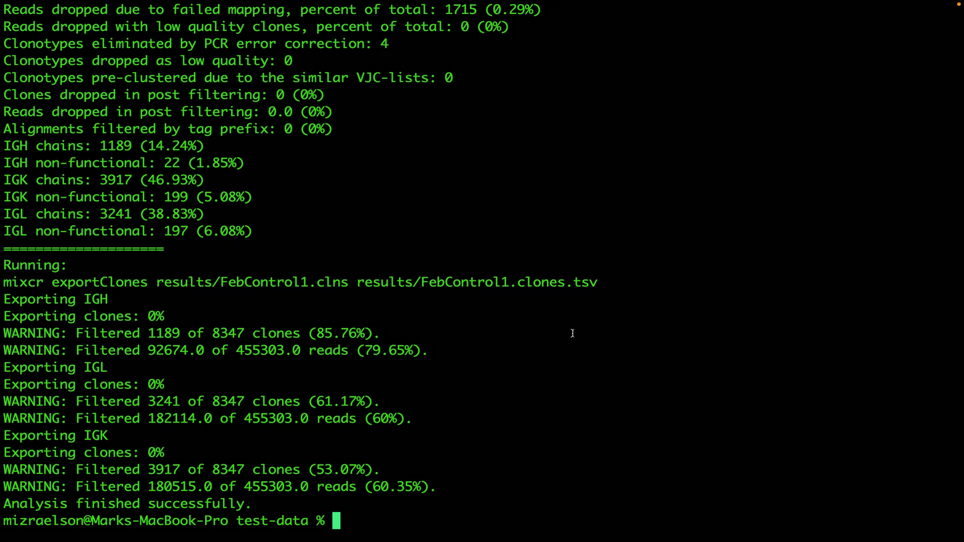
List the results folder to show the FebControl1 reports, clns, vdjca and IGH/IGK/IGL clone tables
type("ls re")
key("Tab")
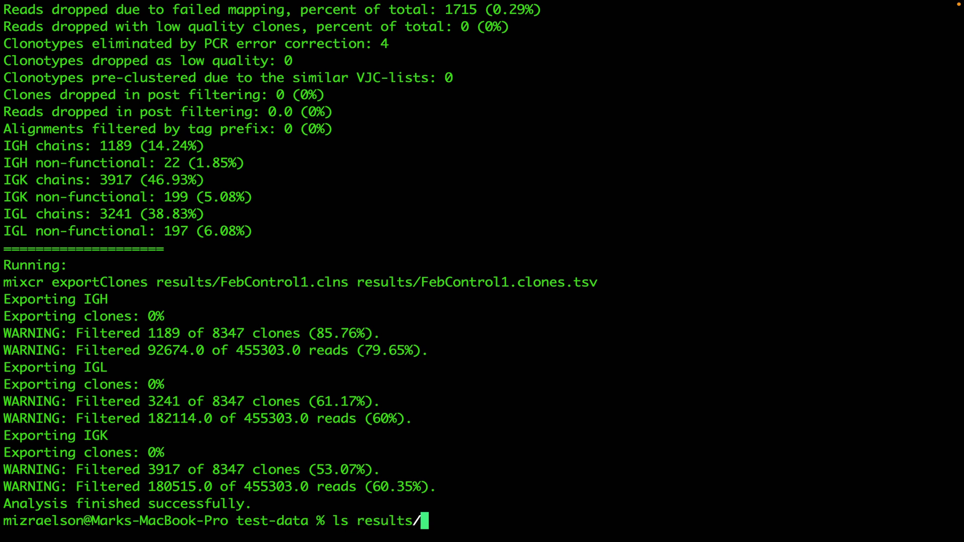
key("Return")
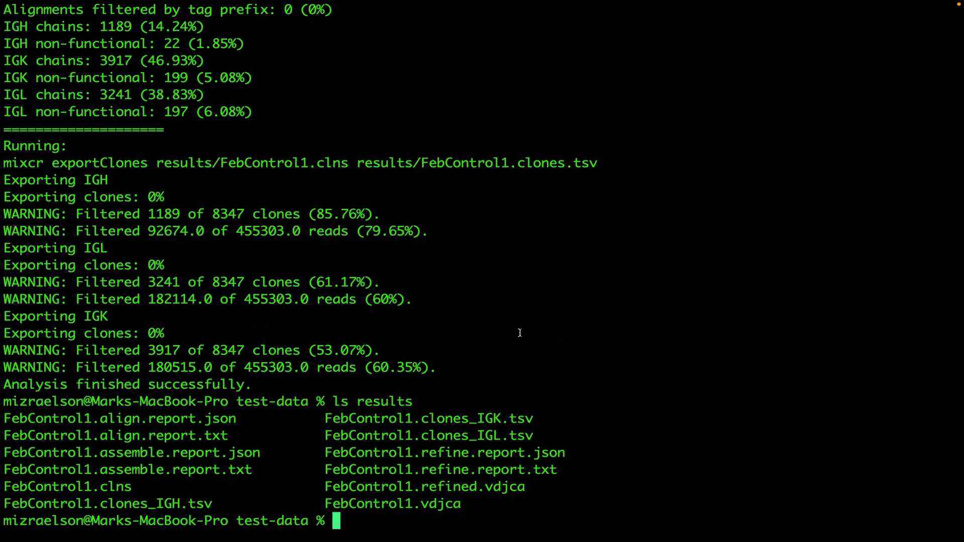